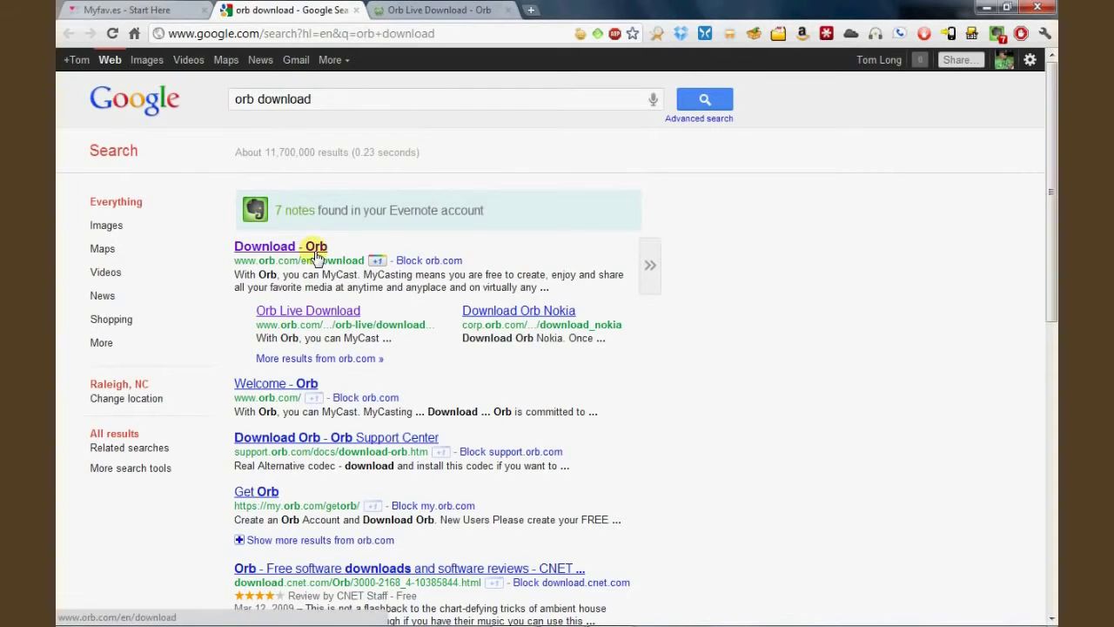
# Step: Switch to the 'Orb Live Download - Orb' page in Chrome
pyautogui.click(438, 9)
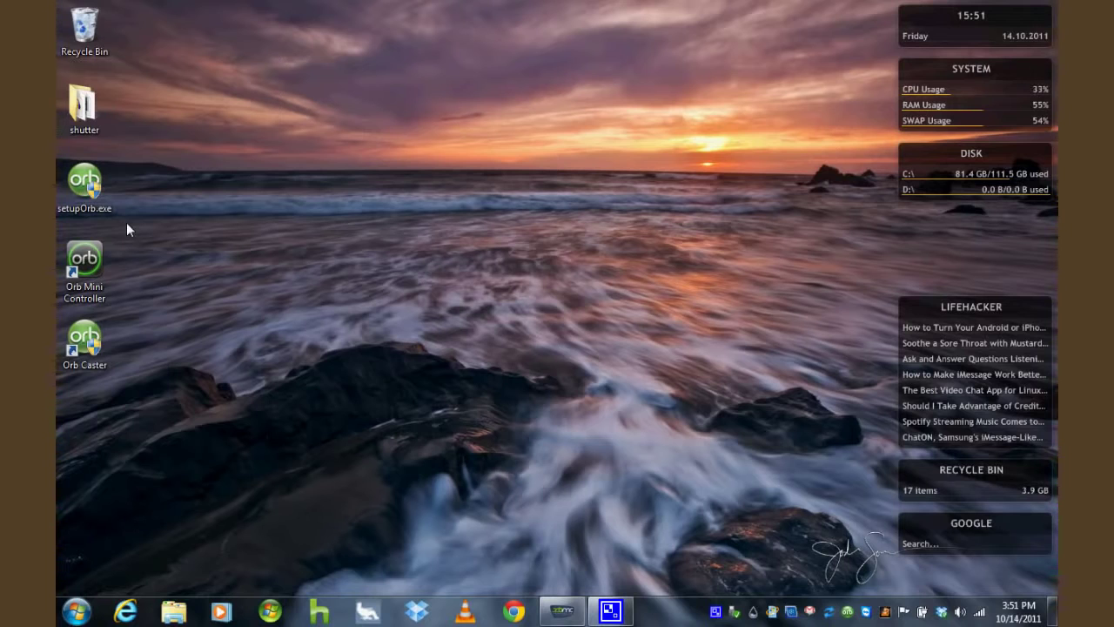
# Step: In Orb Control Panel, enable DLNA media sharing, confirm both WinTV HVR-950 tuners, and close it
pyautogui.rightClick(849, 616)
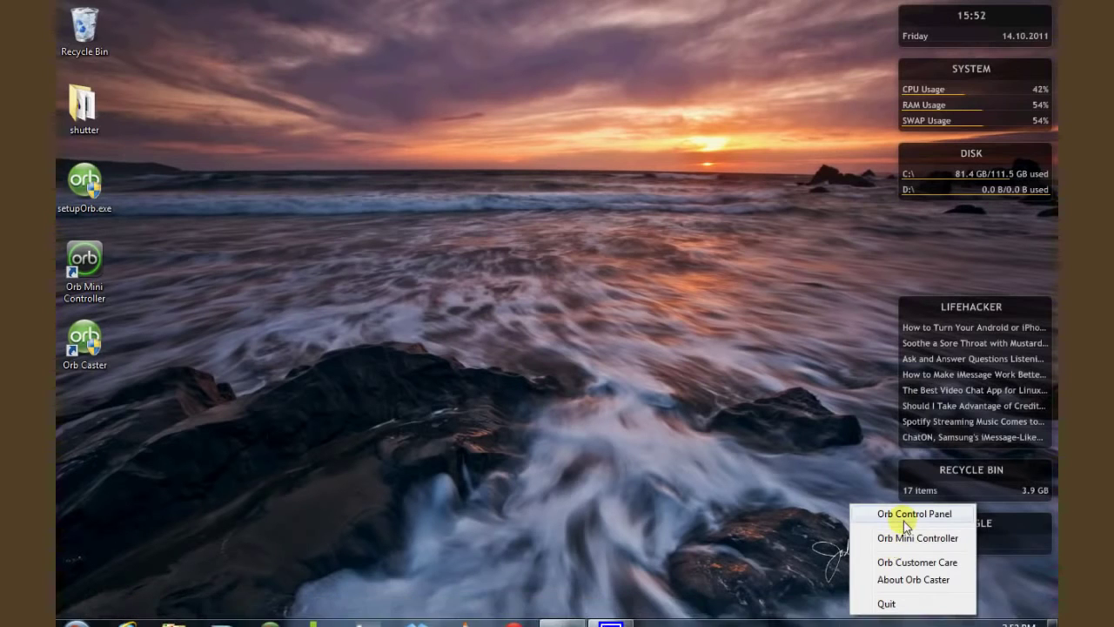
pyautogui.click(902, 515)
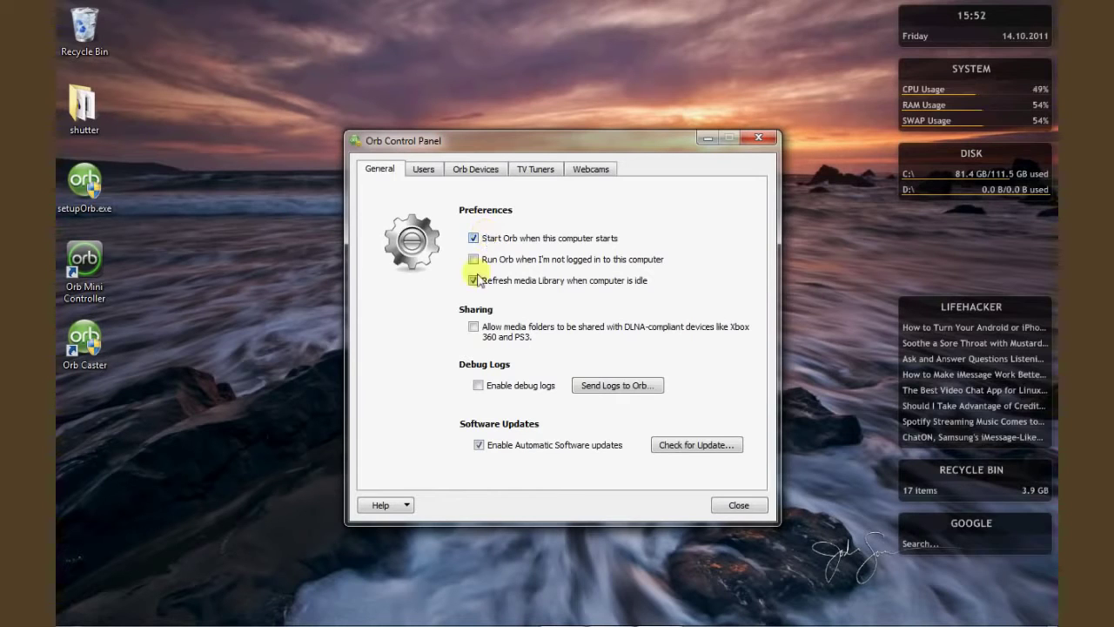
pyautogui.click(473, 327)
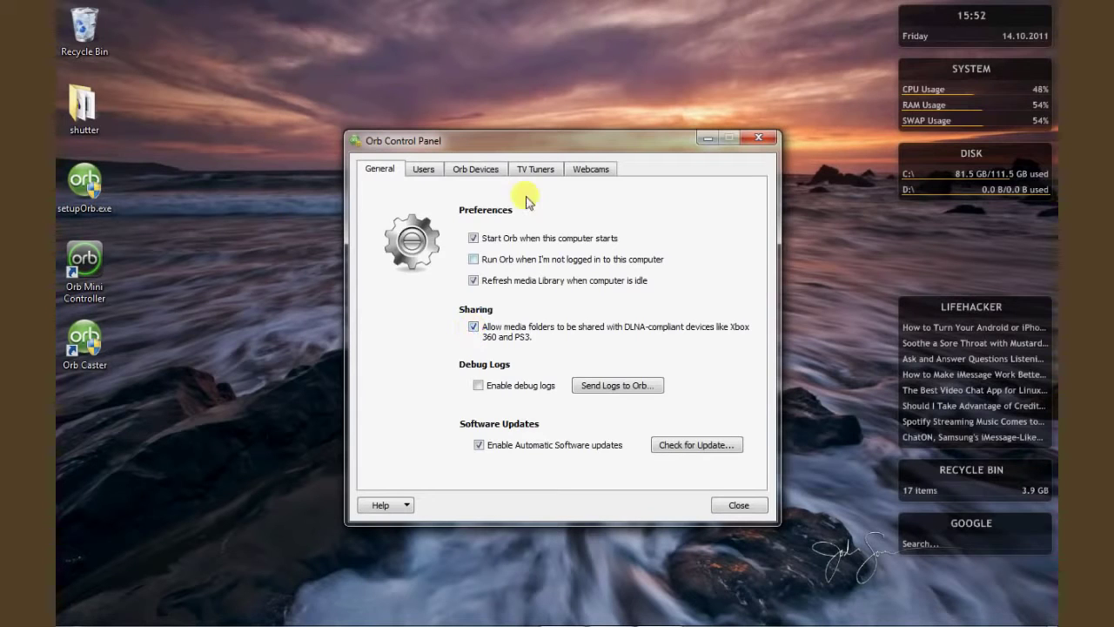
pyautogui.click(543, 170)
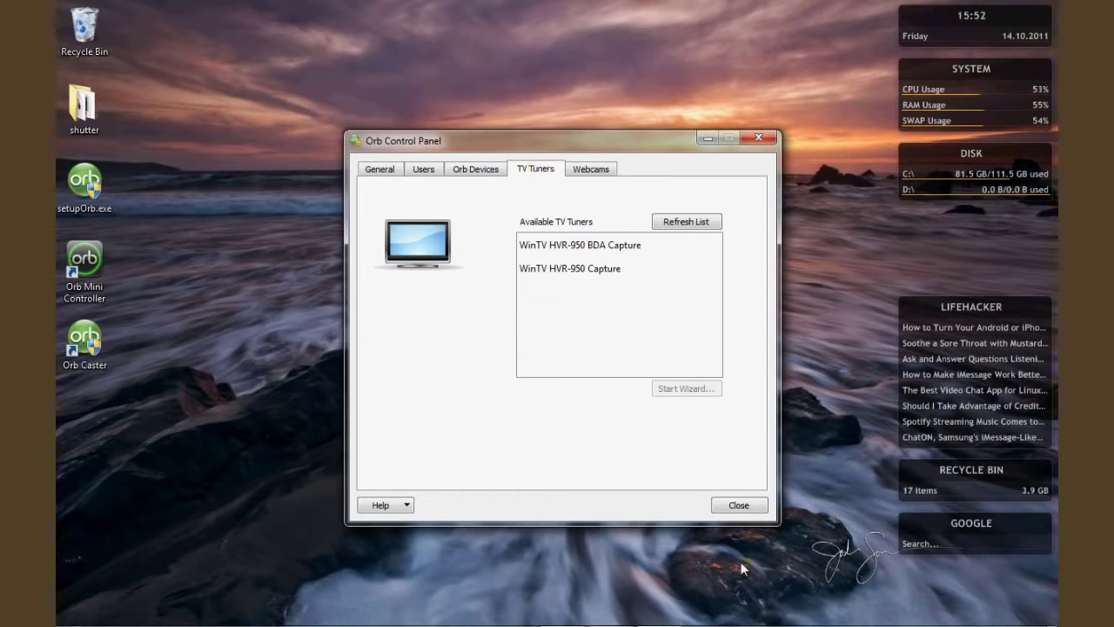
pyautogui.click(742, 507)
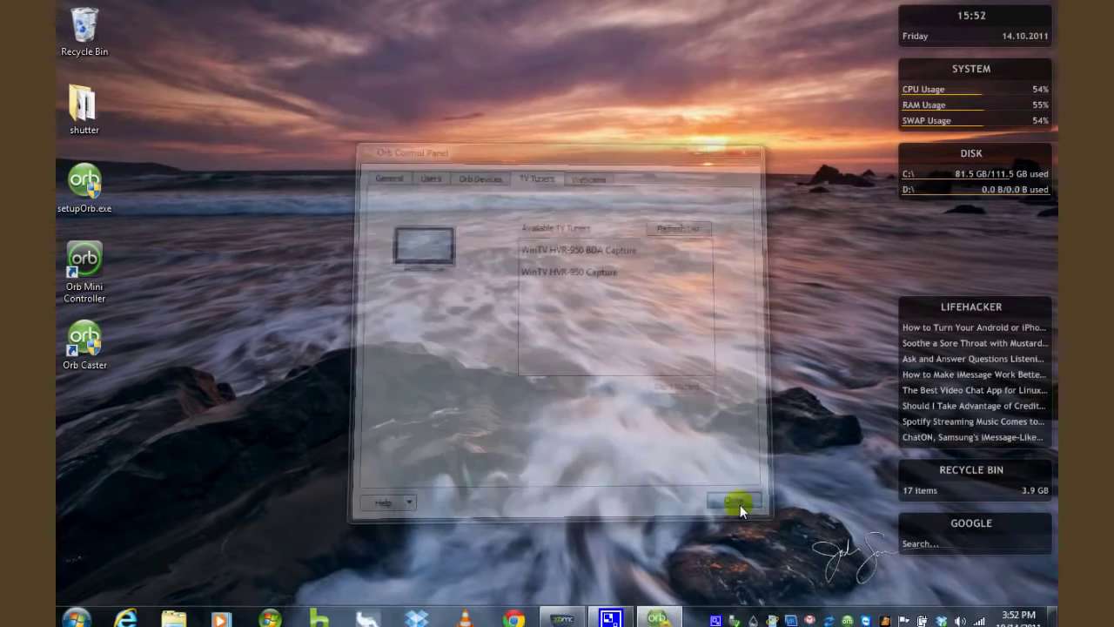
# Step: Launch XBMC full screen and start adding a new source under Videos
pyautogui.click(716, 611)
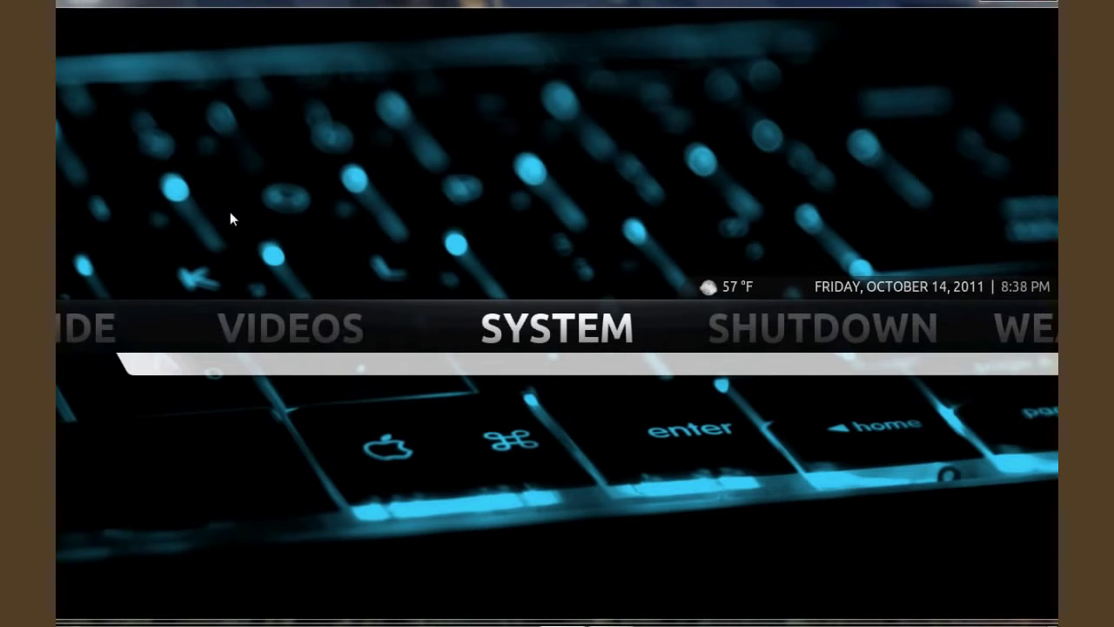
pyautogui.press('Left')
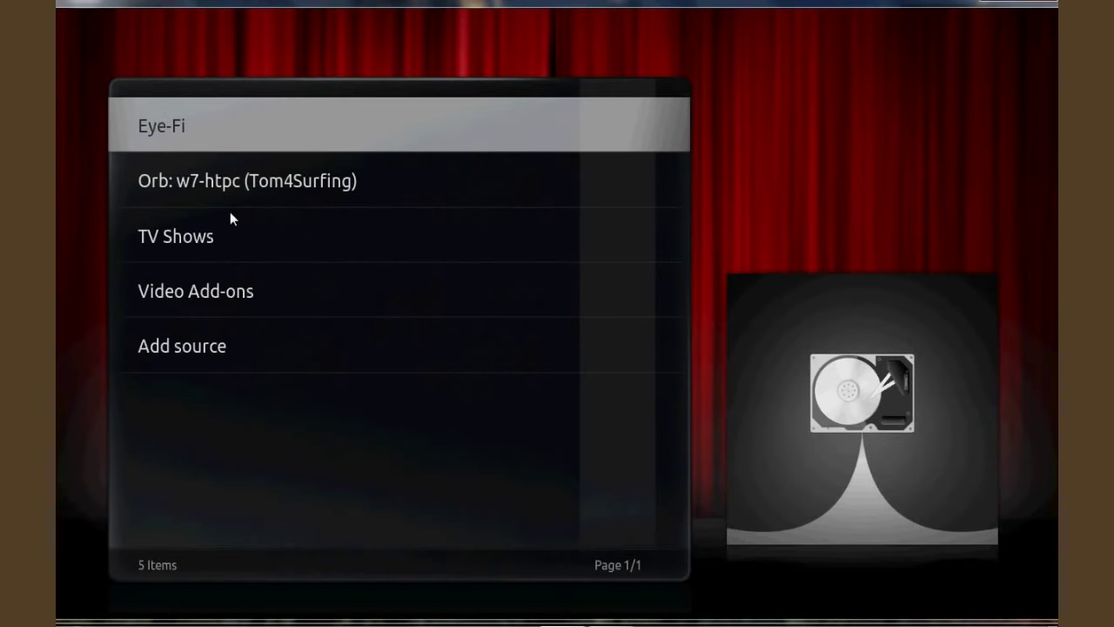
pyautogui.press('Down')
pyautogui.press('Down')
pyautogui.press('Down')
pyautogui.press('Down')
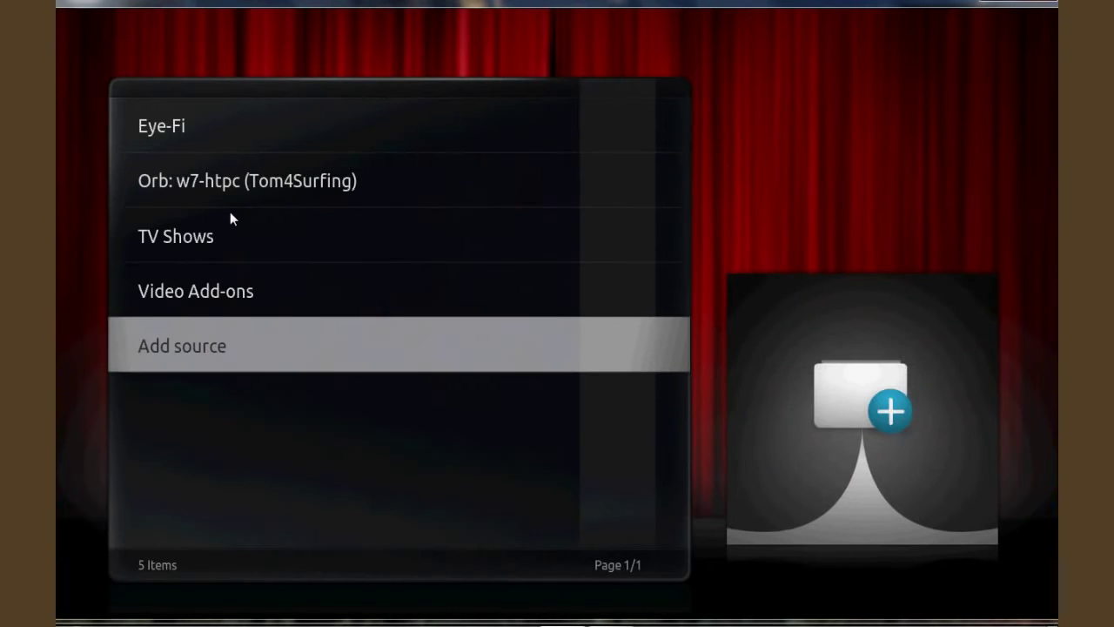
pyautogui.press('Return')
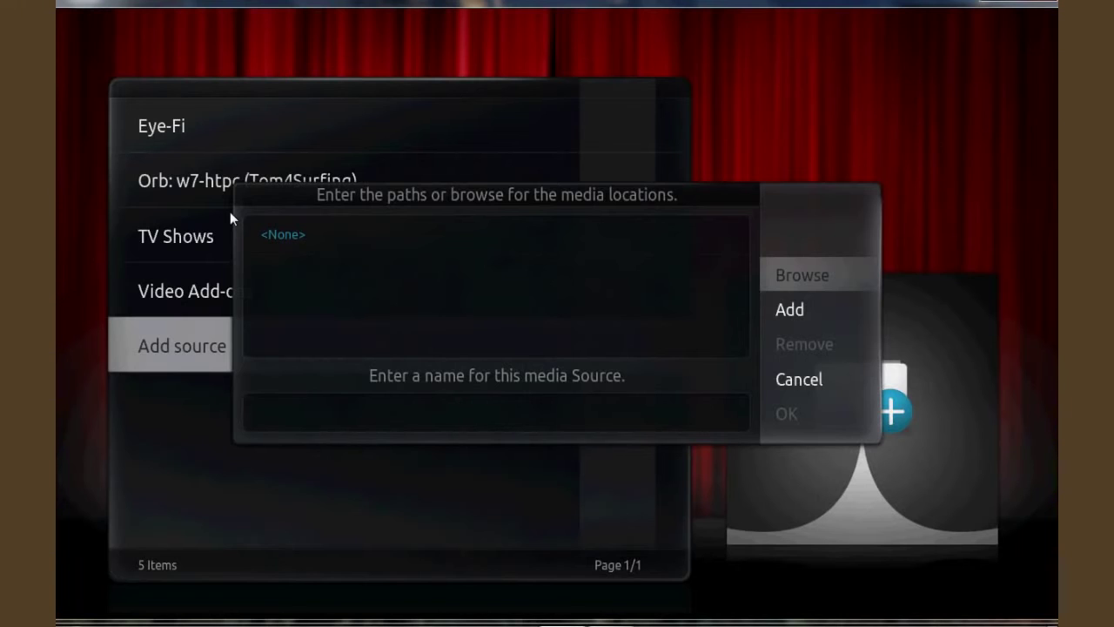
# Step: Browse UPnP Devices and pick the Orb: M115 (M55) server as the source location
pyautogui.press('Return')
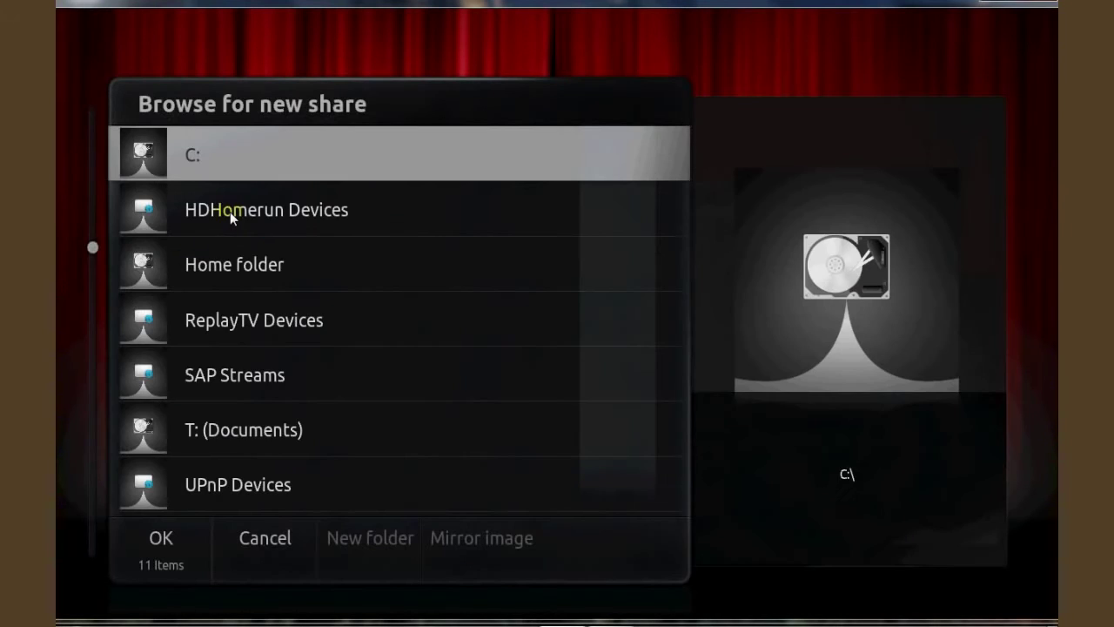
pyautogui.press('Down')
pyautogui.press('Down')
pyautogui.press('Down')
pyautogui.press('Down')
pyautogui.press('Down')
pyautogui.press('Down')
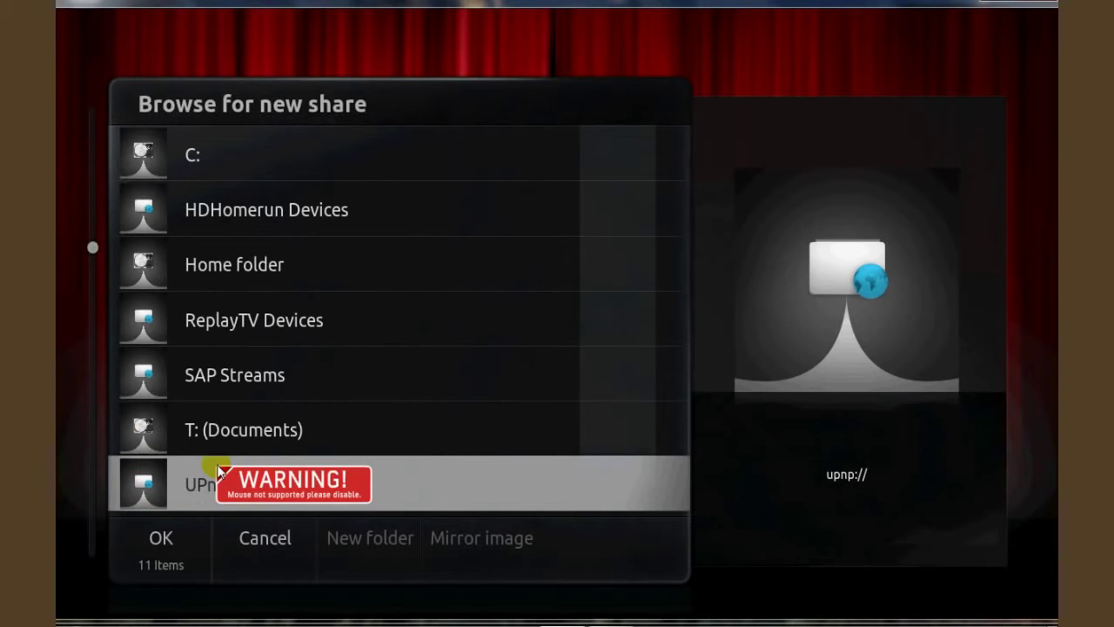
pyautogui.click(351, 469)
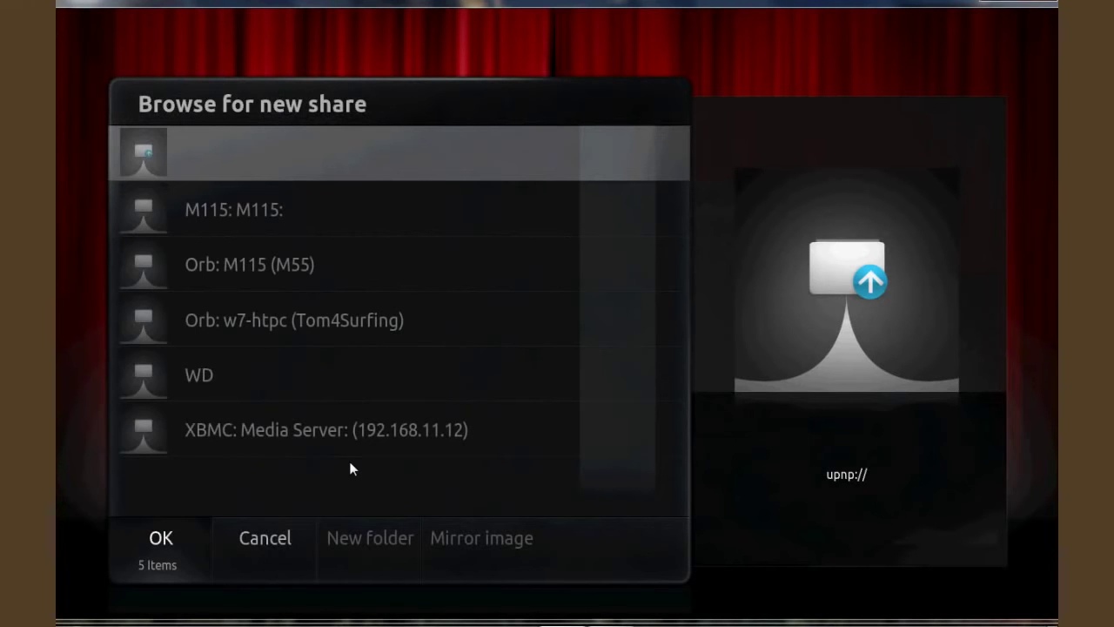
pyautogui.press('Down')
pyautogui.press('Down')
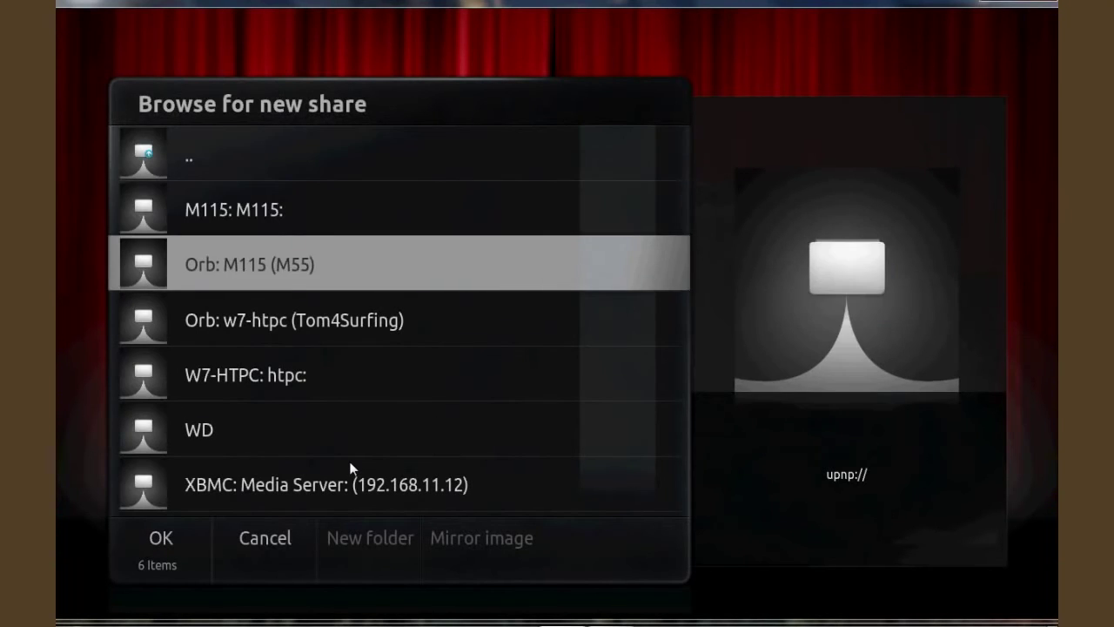
pyautogui.press('Return')
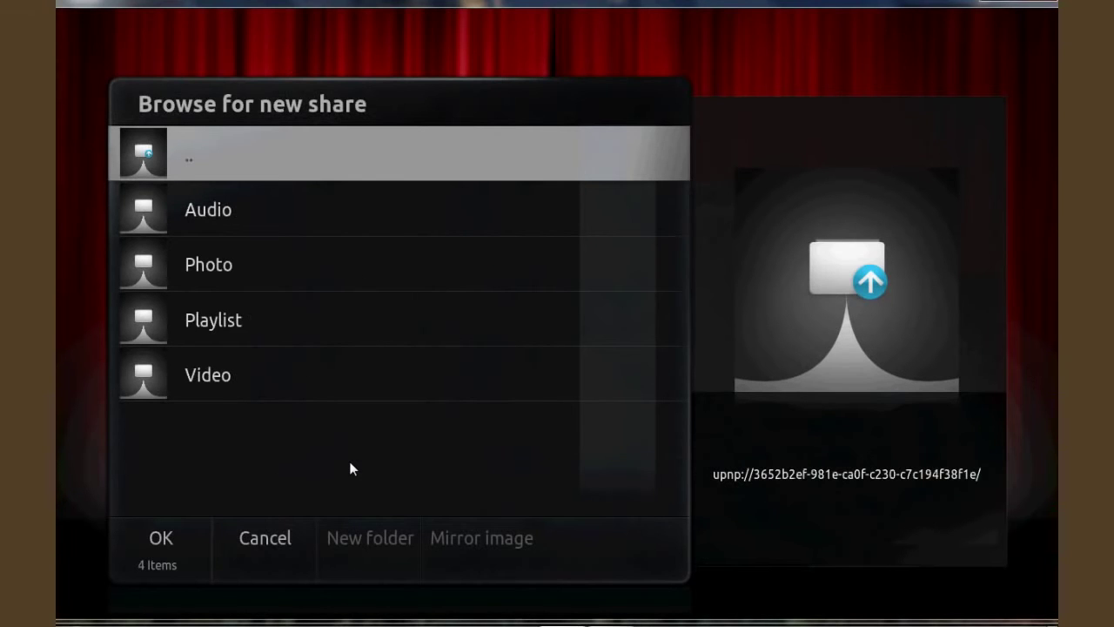
pyautogui.press('Return')
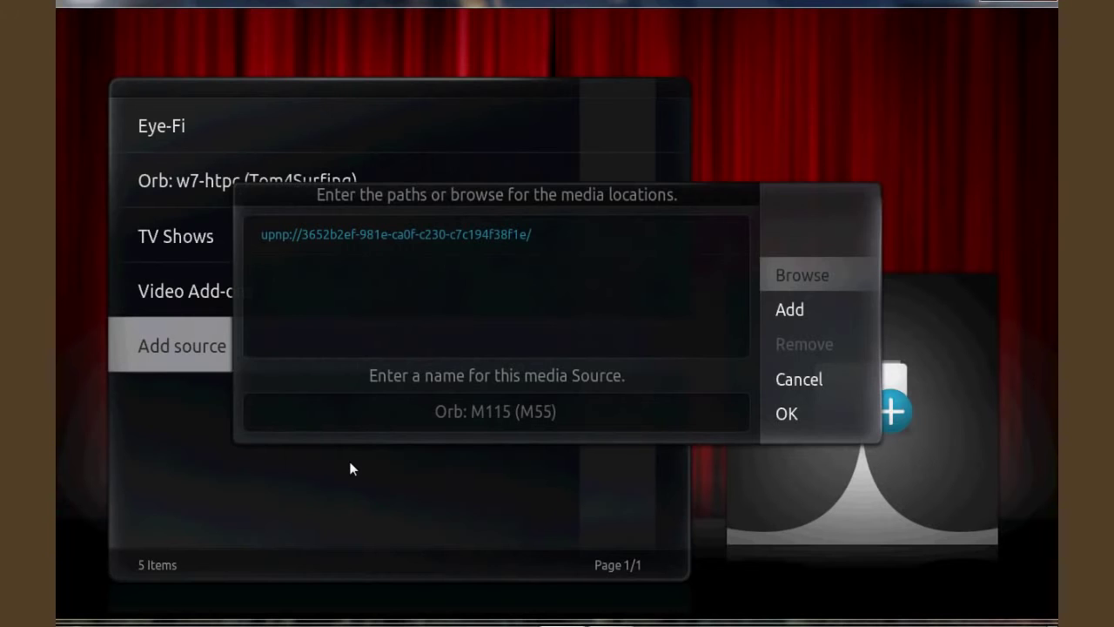
# Step: Confirm the Orb source, leaving its content type as None, and save it
pyautogui.press('Down')
pyautogui.press('Down')
pyautogui.press('Down')
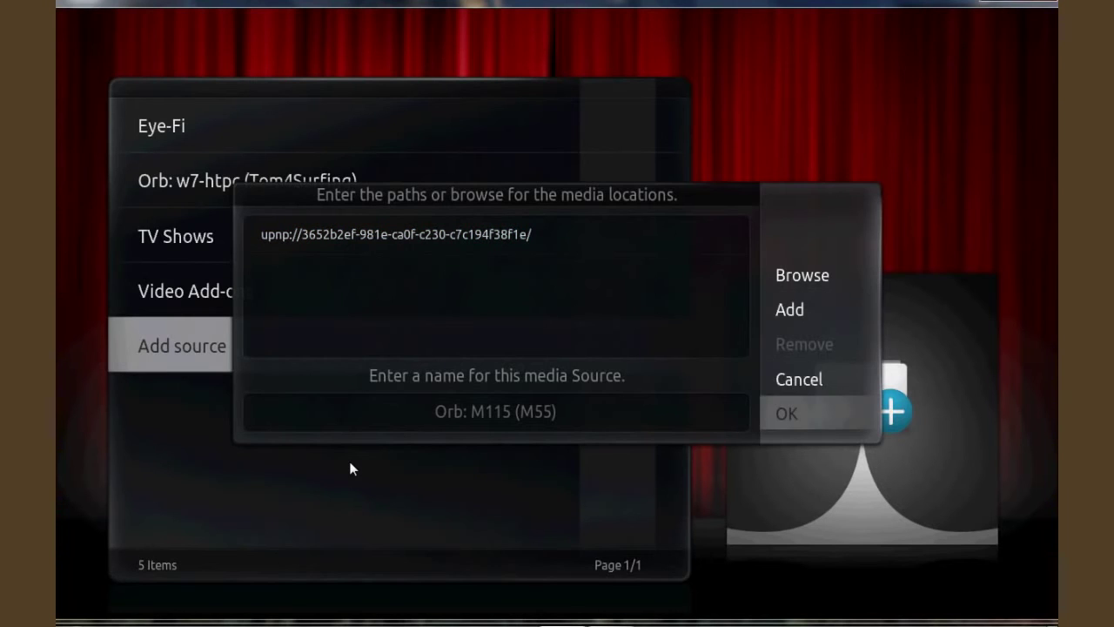
pyautogui.press('Return')
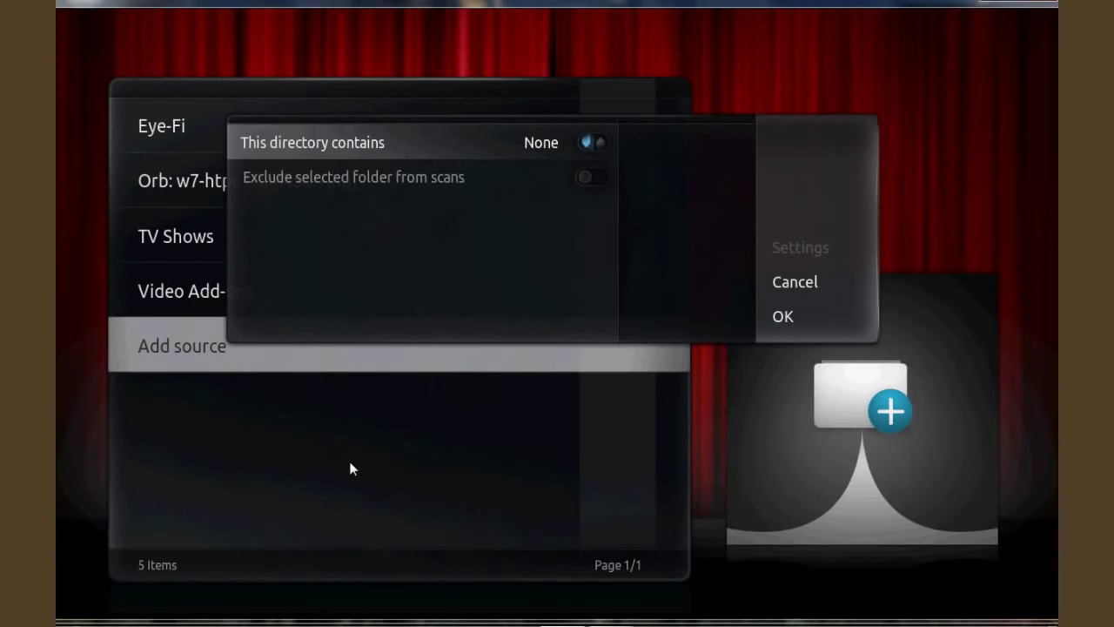
pyautogui.press('Down')
pyautogui.press('Up')
pyautogui.press('Right')
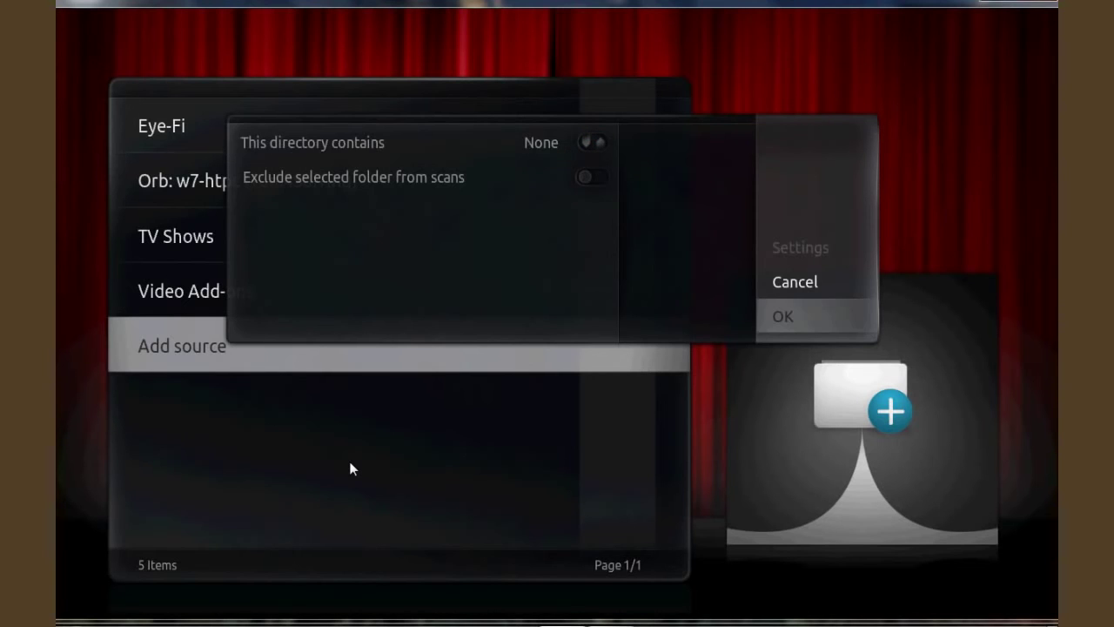
pyautogui.press('Return')
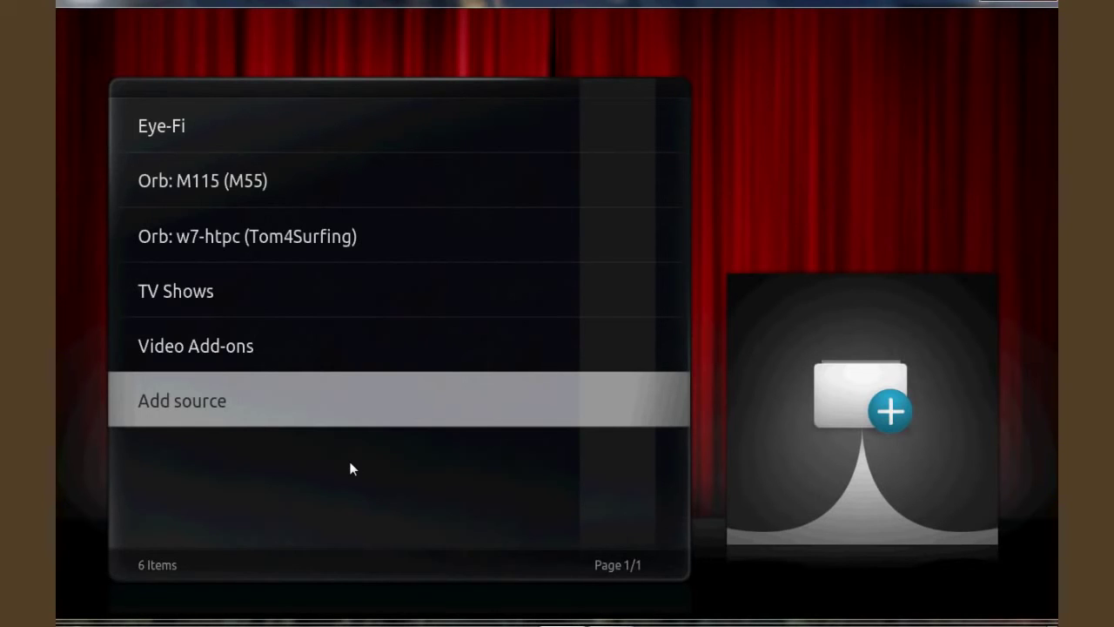
pyautogui.press('Left')
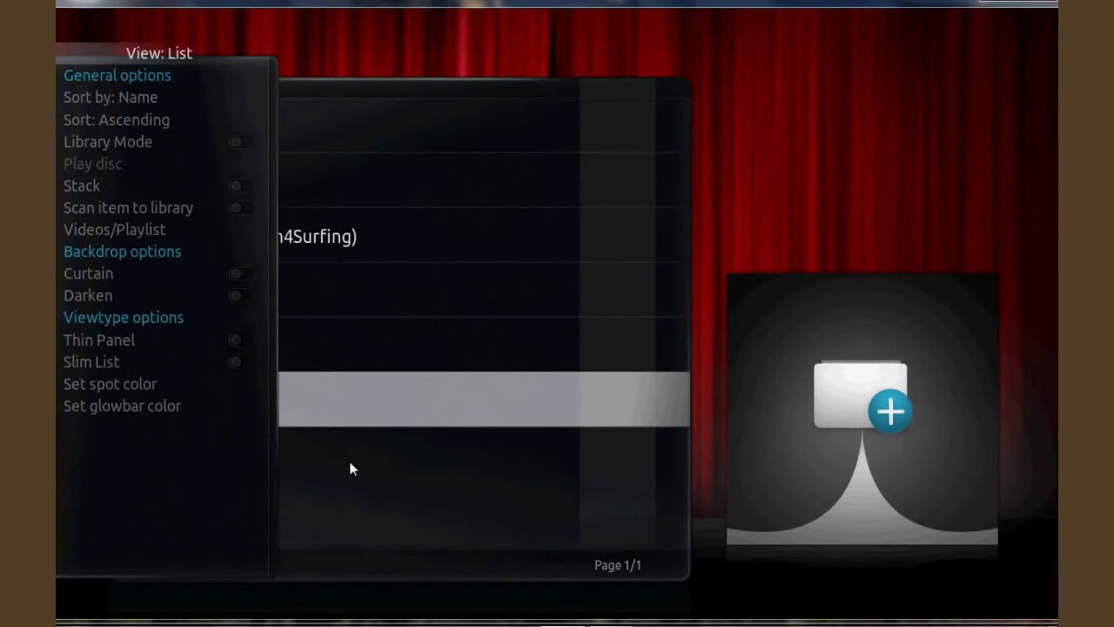
pyautogui.press('Down')
pyautogui.press('Down')
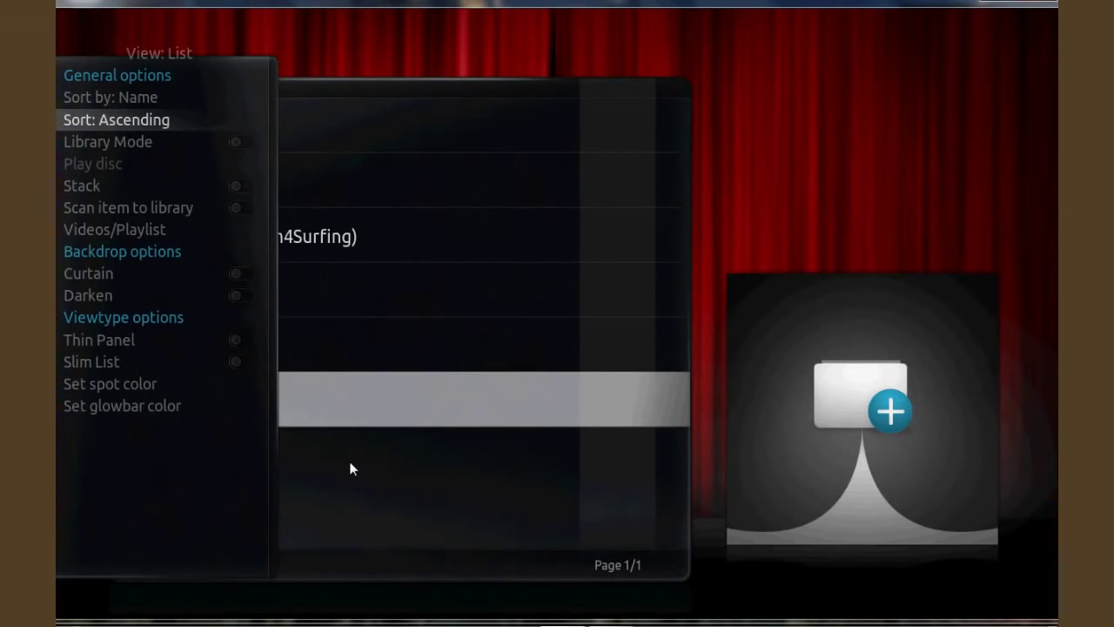
pyautogui.press('Down')
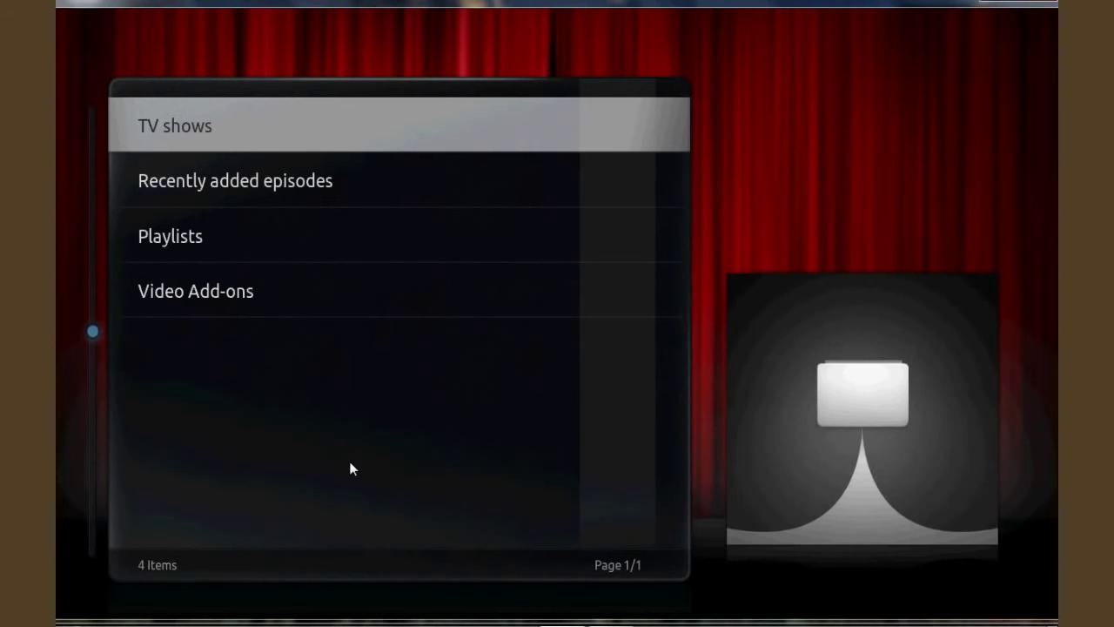
pyautogui.press('Left')
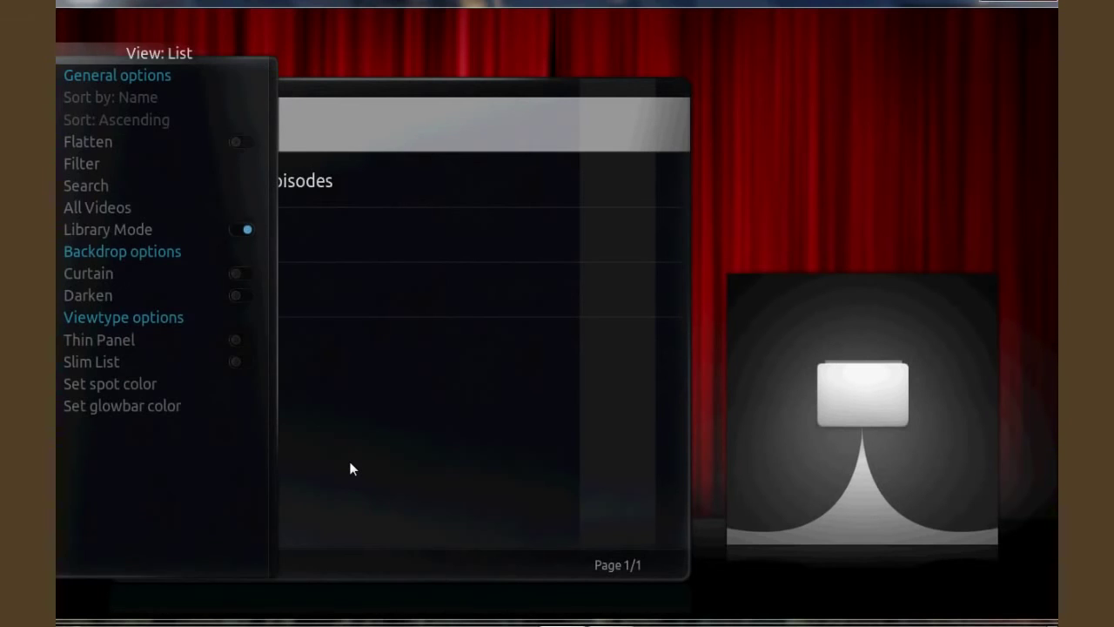
pyautogui.press('Down')
pyautogui.press('Down')
pyautogui.press('Down')
pyautogui.press('Down')
pyautogui.press('Down')
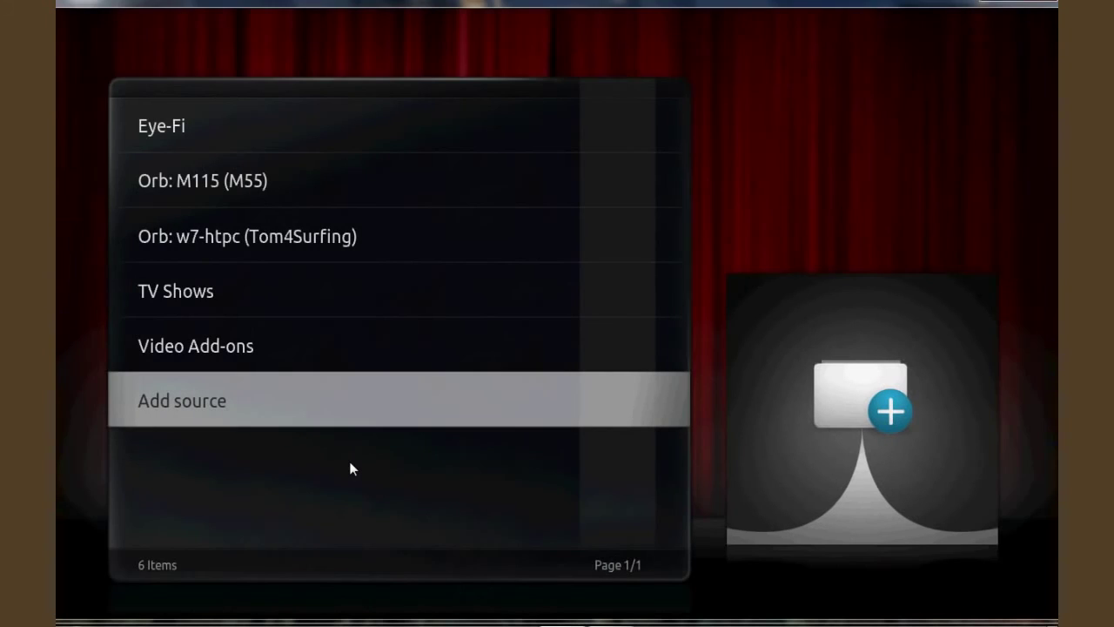
pyautogui.press('Up')
pyautogui.press('Up')
pyautogui.press('Up')
pyautogui.press('Up')
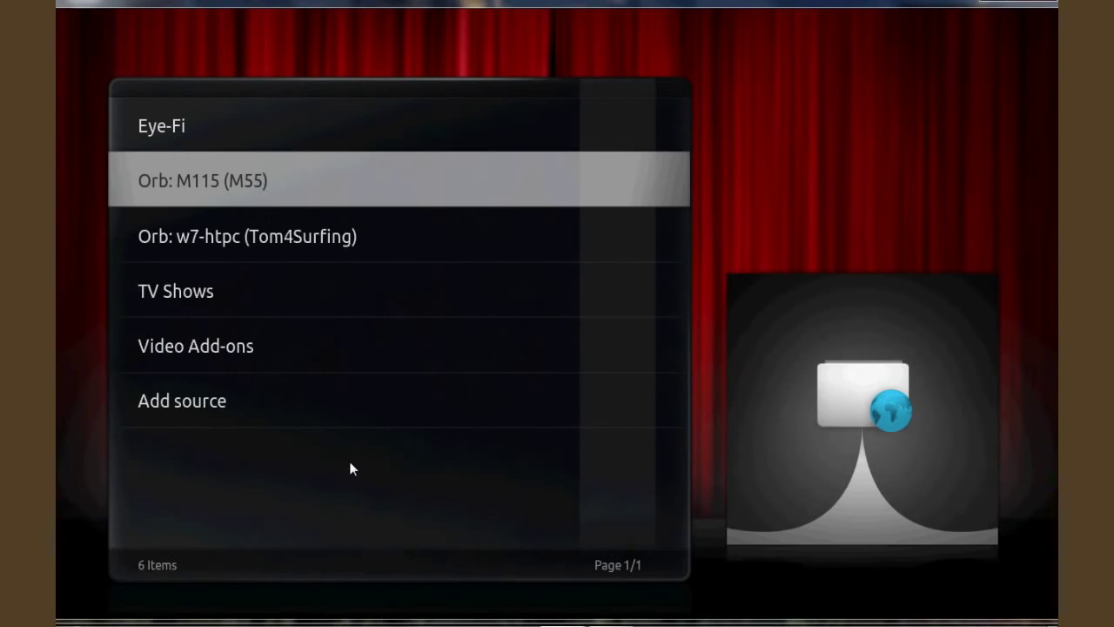
# Step: Open the Orb: M115 (M55) source and go into Video > TV
pyautogui.press('Return')
pyautogui.press('Down')
pyautogui.press('Down')
pyautogui.press('Down')
pyautogui.press('Down')
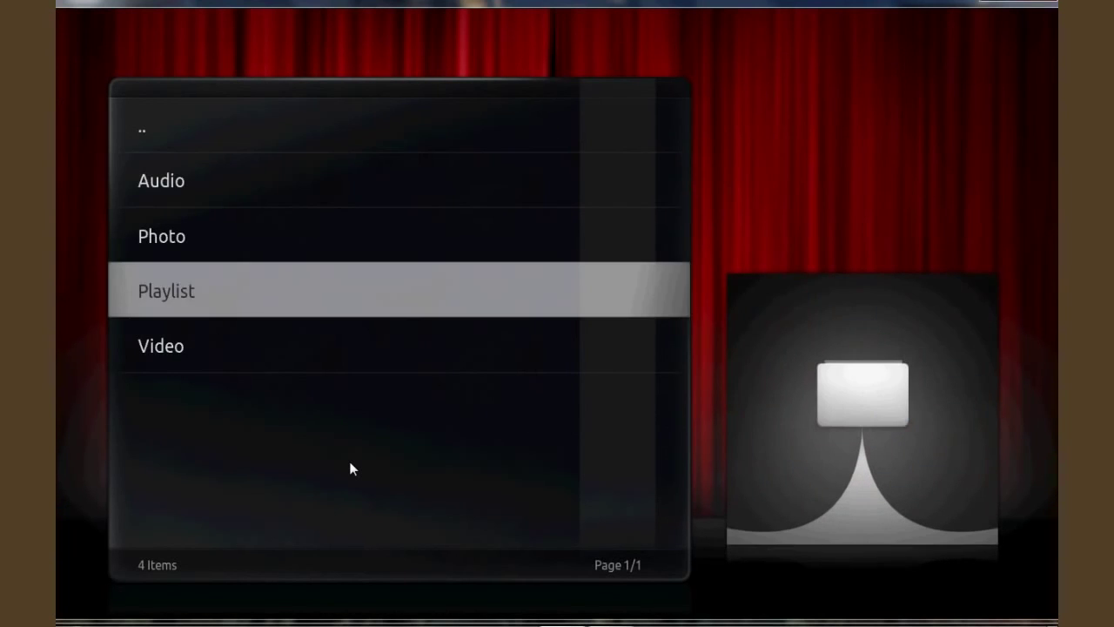
pyautogui.press('Return')
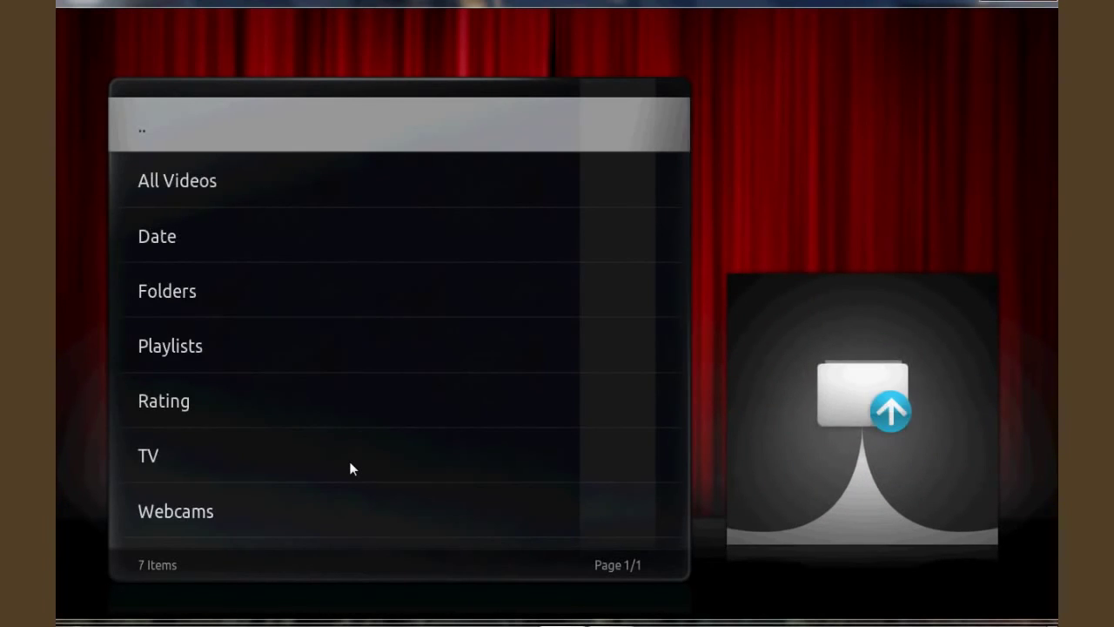
pyautogui.press('Down')
pyautogui.press('Down')
pyautogui.press('Down')
pyautogui.press('Down')
pyautogui.press('Down')
pyautogui.press('Down')
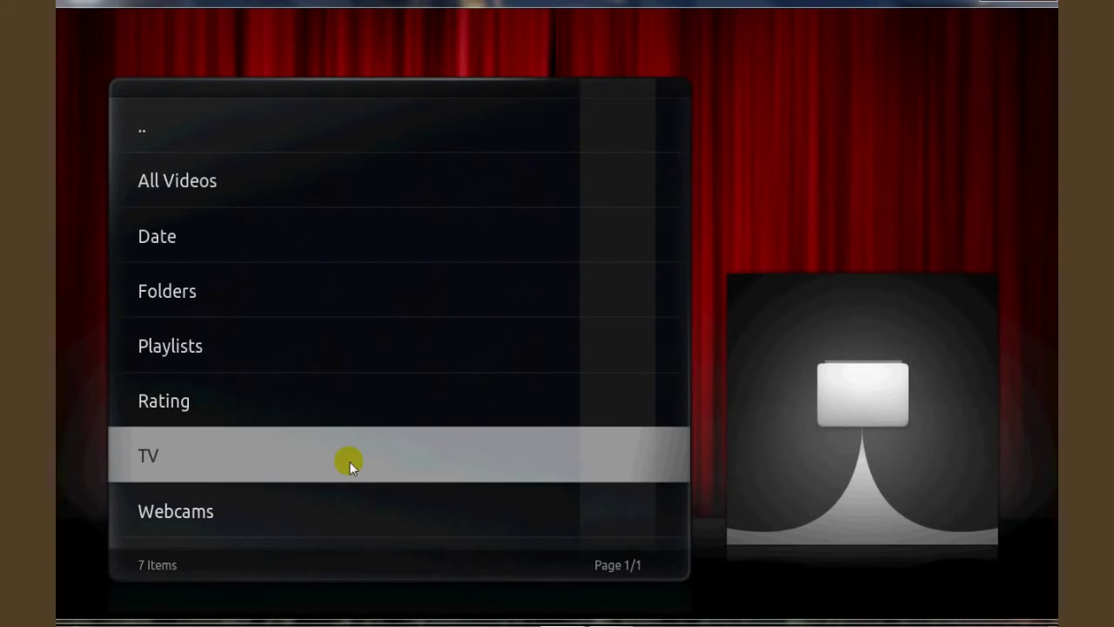
pyautogui.press('Return')
# Step: Open Live TV and start playing channel 17.1 WNCNDT1
pyautogui.press('Down')
pyautogui.press('Down')
pyautogui.press('Down')
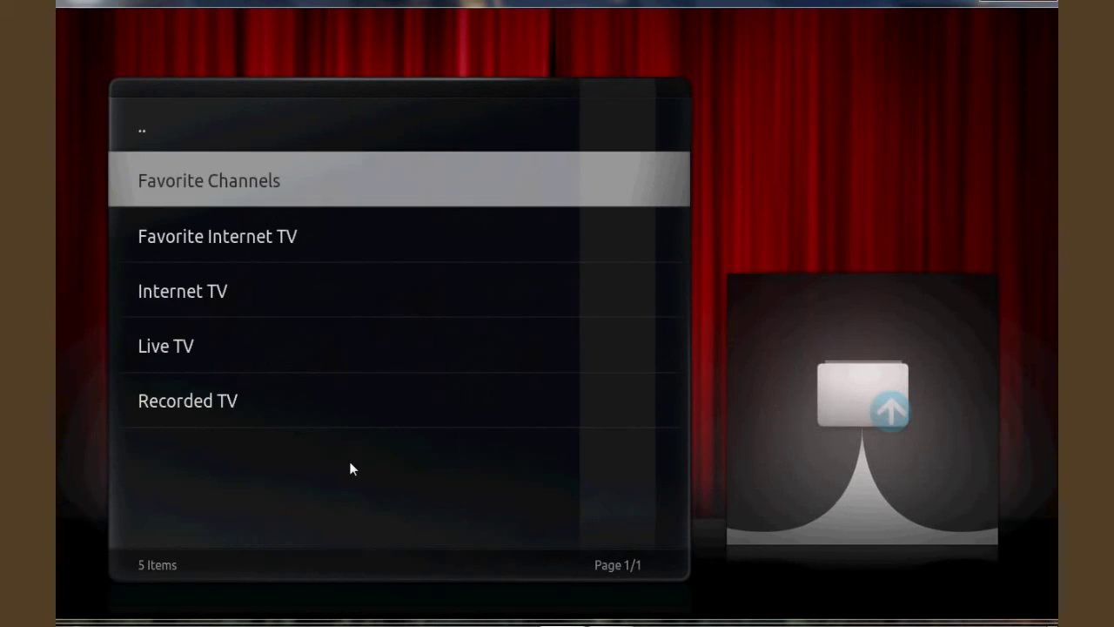
pyautogui.press('Down')
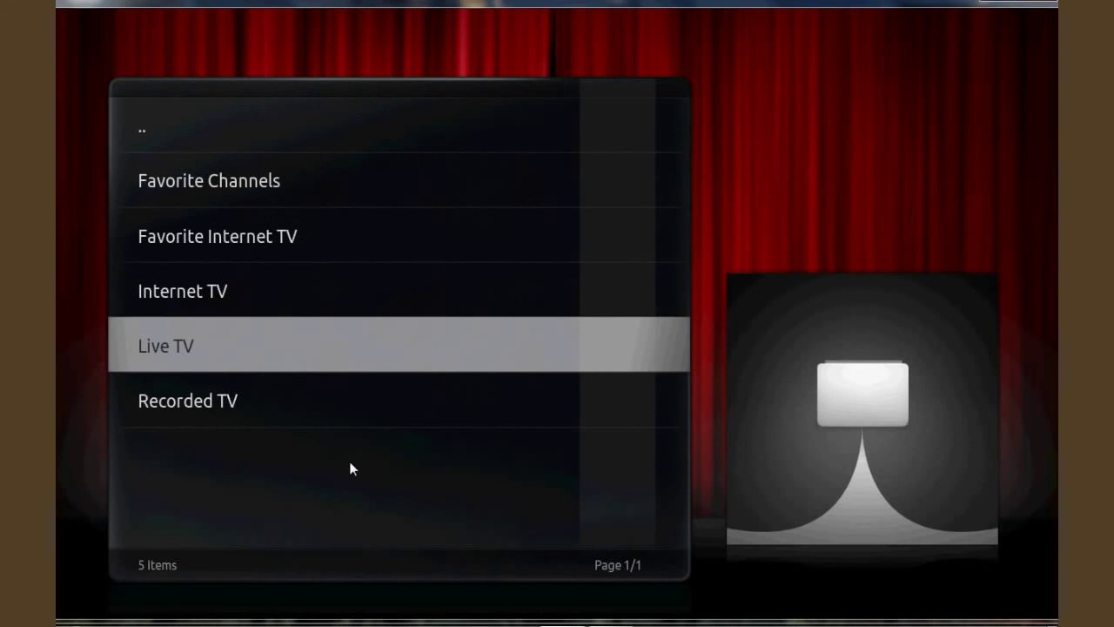
pyautogui.press('Return')
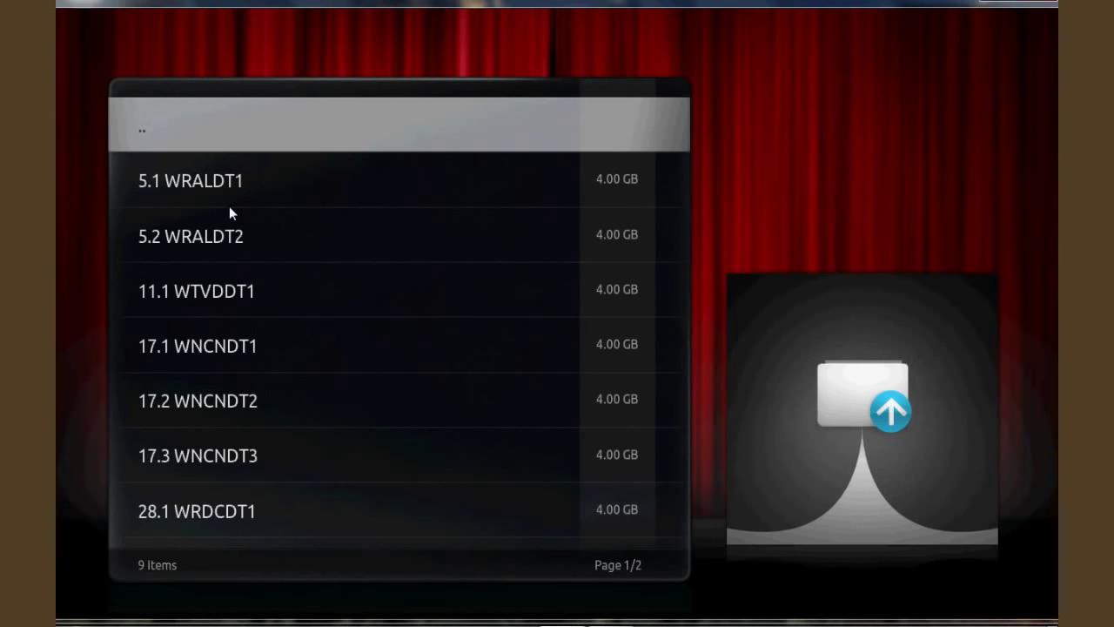
pyautogui.press('Down')
pyautogui.press('Down')
pyautogui.press('Down')
pyautogui.press('Down')
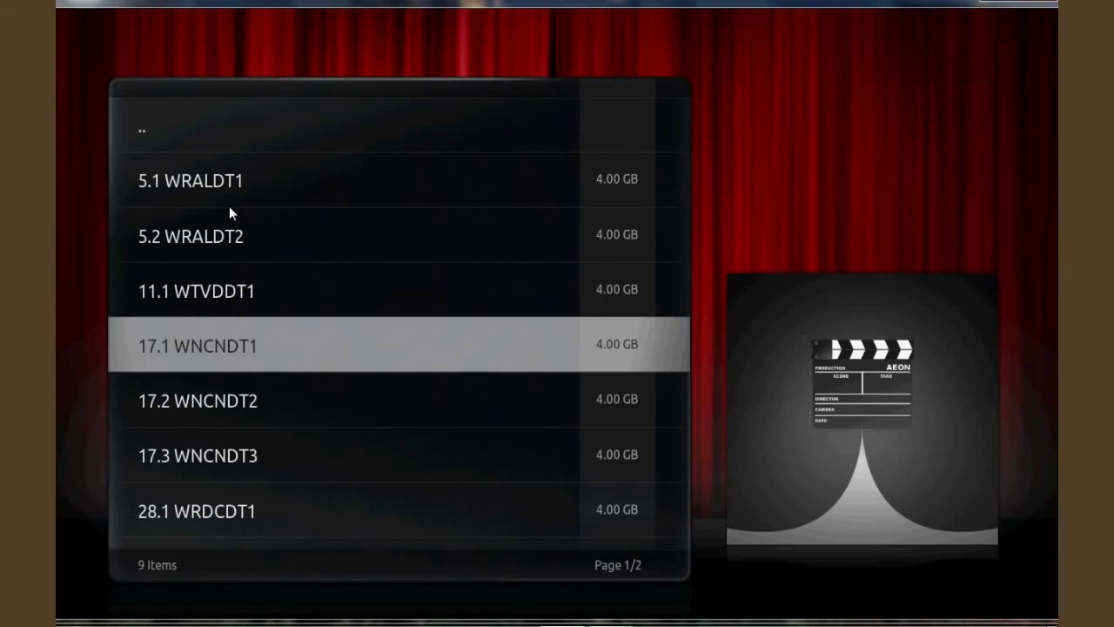
pyautogui.press('Return')
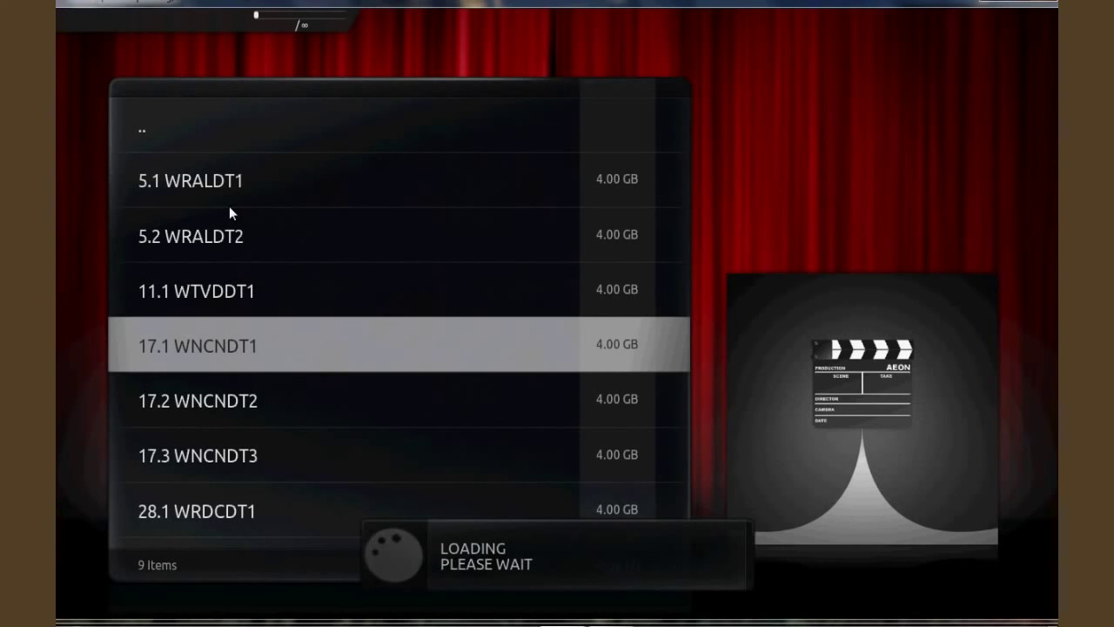